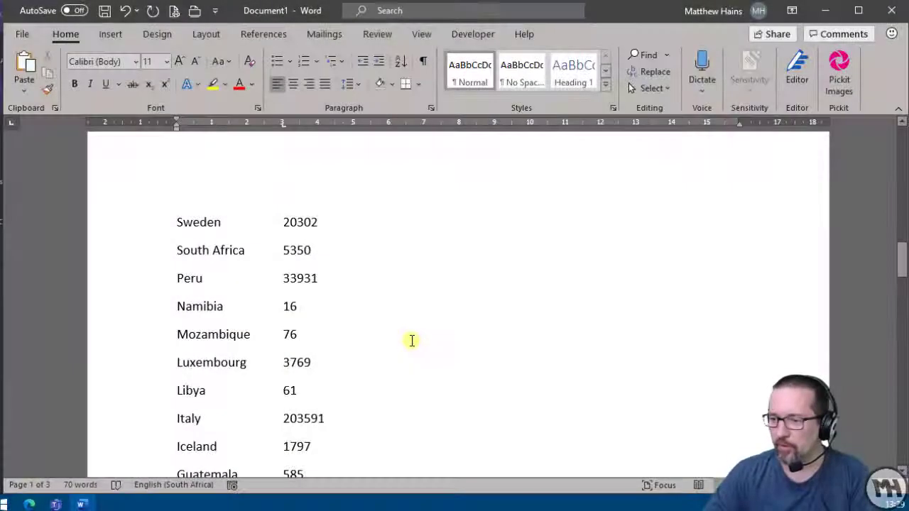
Step: Place the cursor at list entries such as 20302, 5350, South Africa and Mozambique's 76
{"action": "scroll", "coordinate": [410, 341], "scroll_direction": "down", "scroll_amount": 1}
{"action": "scroll", "coordinate": [410, 341], "scroll_direction": "up", "scroll_amount": 1}
{"action": "left_click", "coordinate": [361, 240]}
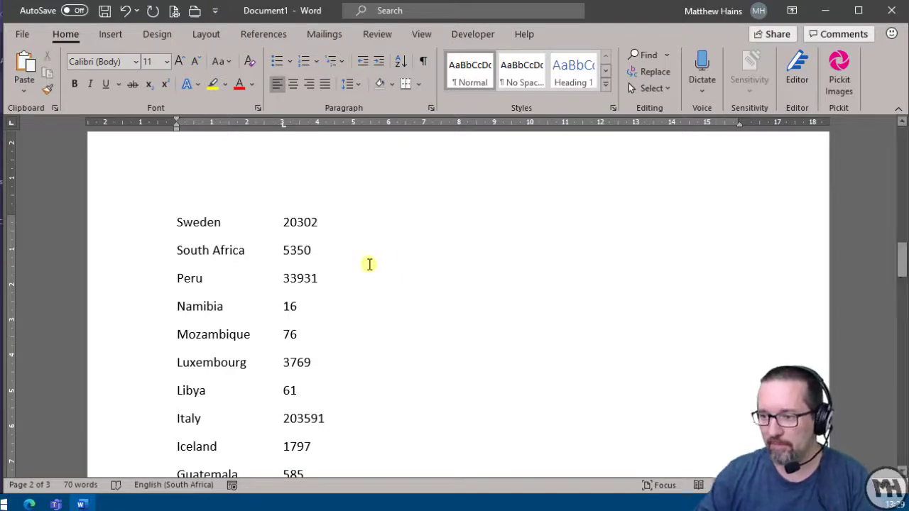
{"action": "scroll", "coordinate": [367, 263], "scroll_direction": "down", "scroll_amount": 2}
{"action": "scroll", "coordinate": [358, 269], "scroll_direction": "up", "scroll_amount": 2}
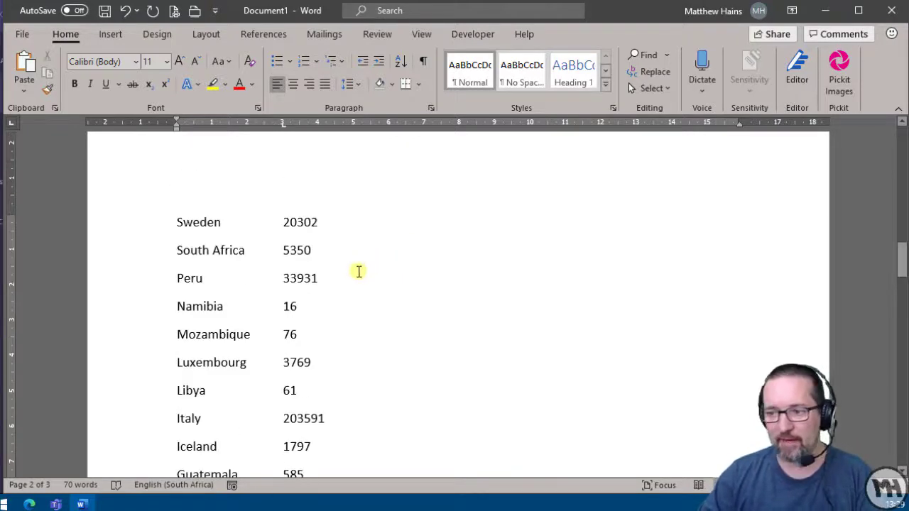
{"action": "left_click", "coordinate": [278, 253]}
{"action": "left_click", "coordinate": [190, 251]}
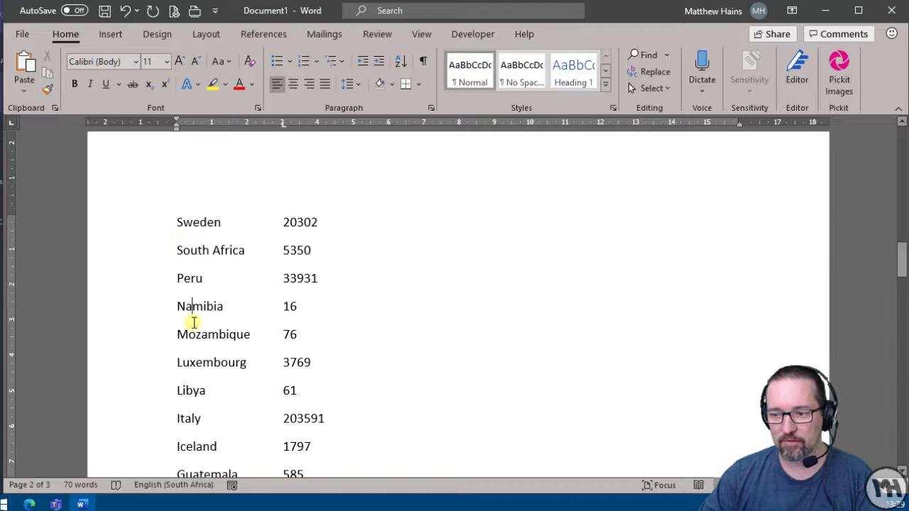
{"action": "left_click", "coordinate": [313, 337]}
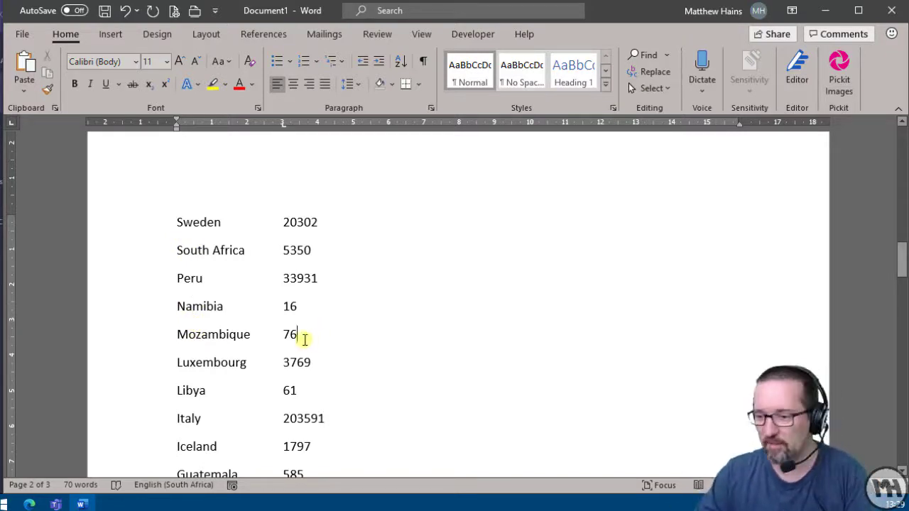
Step: Scroll through the list and place the cursor before 5350 and before 20302
{"action": "scroll", "coordinate": [345, 345], "scroll_direction": "down", "scroll_amount": 3}
{"action": "scroll", "coordinate": [346, 346], "scroll_direction": "down", "scroll_amount": 2}
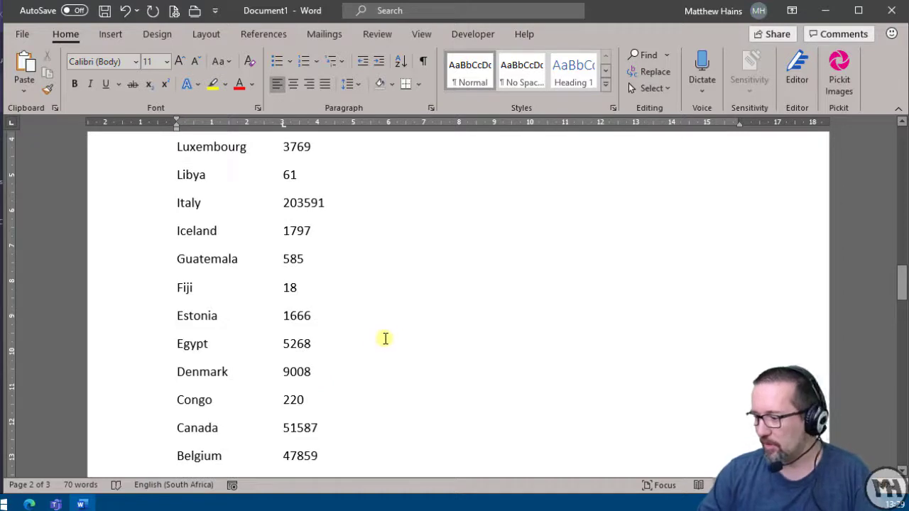
{"action": "scroll", "coordinate": [383, 339], "scroll_direction": "down", "scroll_amount": 1, "text": "ctrl"}
{"action": "scroll", "coordinate": [385, 338], "scroll_direction": "down", "scroll_amount": 1, "text": "ctrl"}
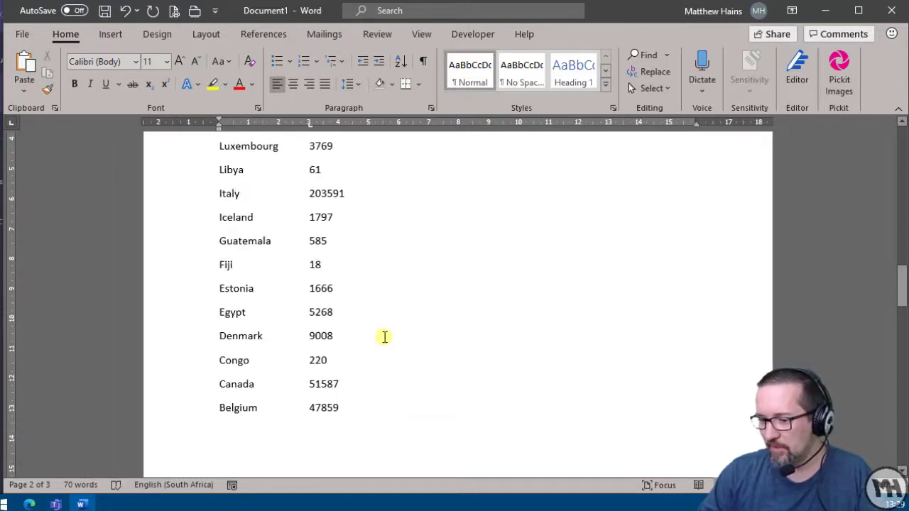
{"action": "scroll", "coordinate": [384, 338], "scroll_direction": "down", "scroll_amount": 1, "text": "ctrl"}
{"action": "scroll", "coordinate": [384, 337], "scroll_direction": "up", "scroll_amount": 3}
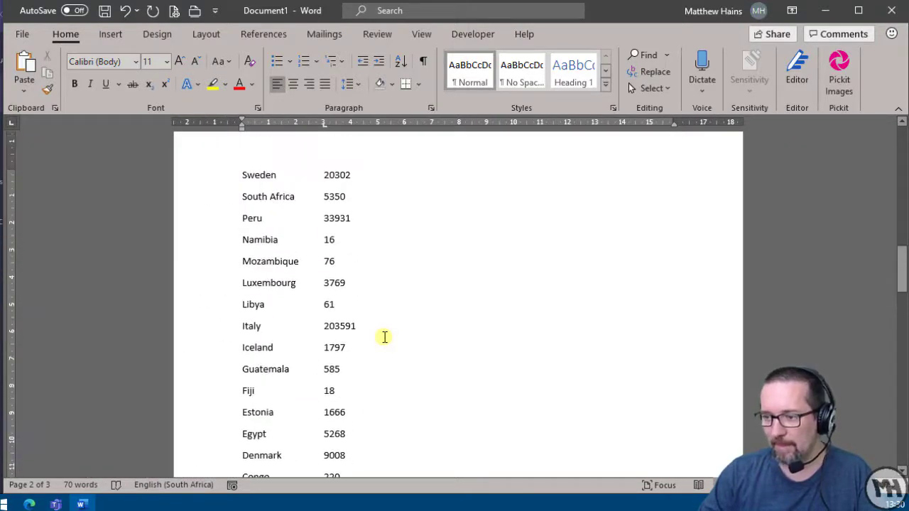
{"action": "left_click", "coordinate": [325, 197]}
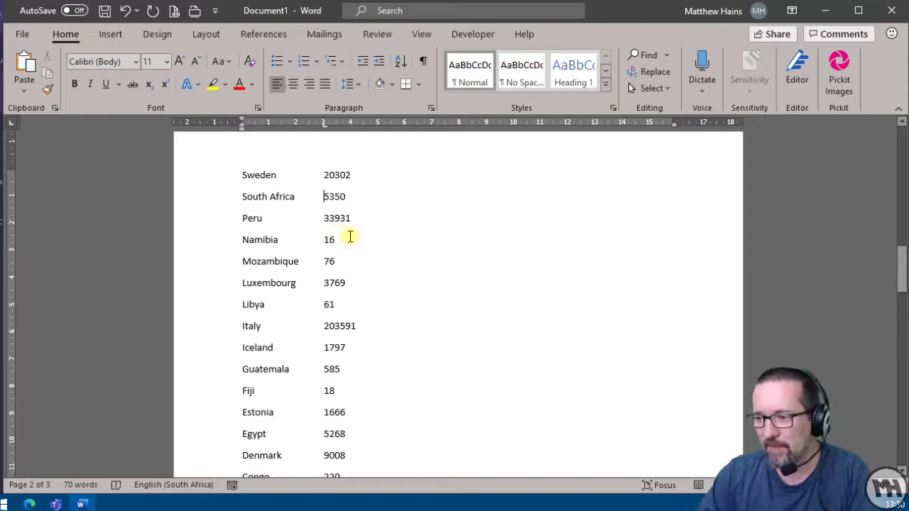
{"action": "scroll", "coordinate": [398, 331], "scroll_direction": "down", "scroll_amount": 3}
{"action": "scroll", "coordinate": [387, 322], "scroll_direction": "up", "scroll_amount": 4}
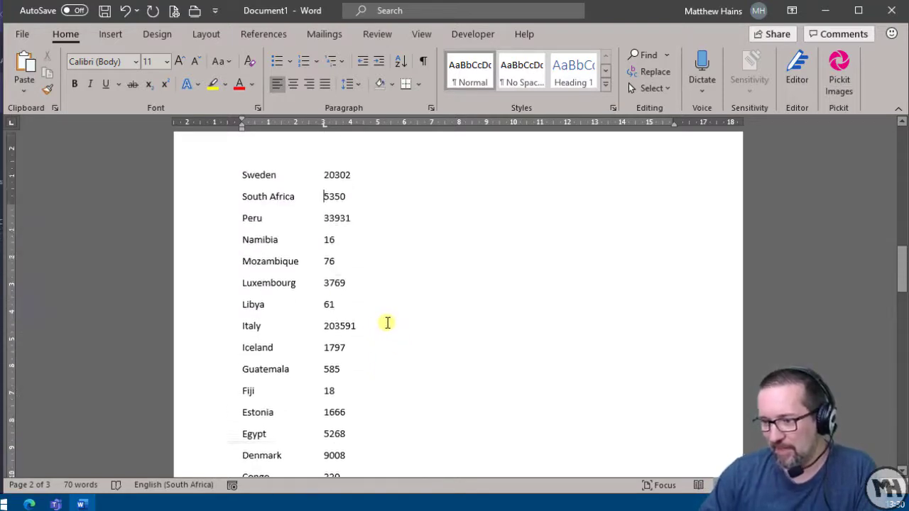
{"action": "left_click", "coordinate": [322, 208]}
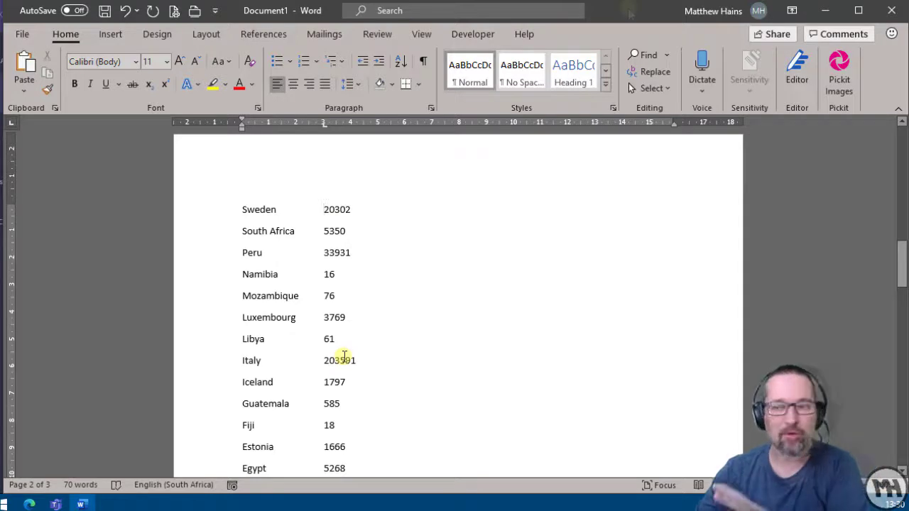
Step: Turn on Show/Hide ¶ to reveal the tab and paragraph marks in the list
{"action": "left_click", "coordinate": [424, 64]}
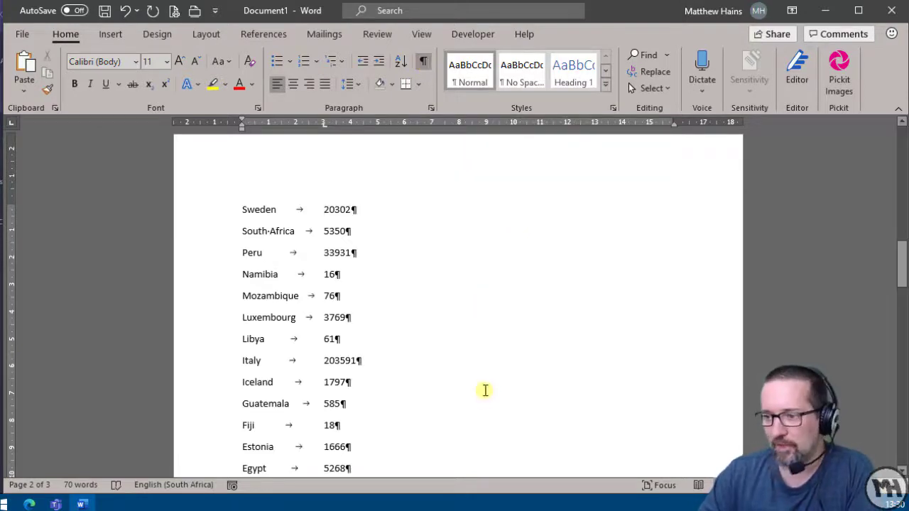
{"action": "scroll", "coordinate": [485, 389], "scroll_direction": "down", "scroll_amount": 2}
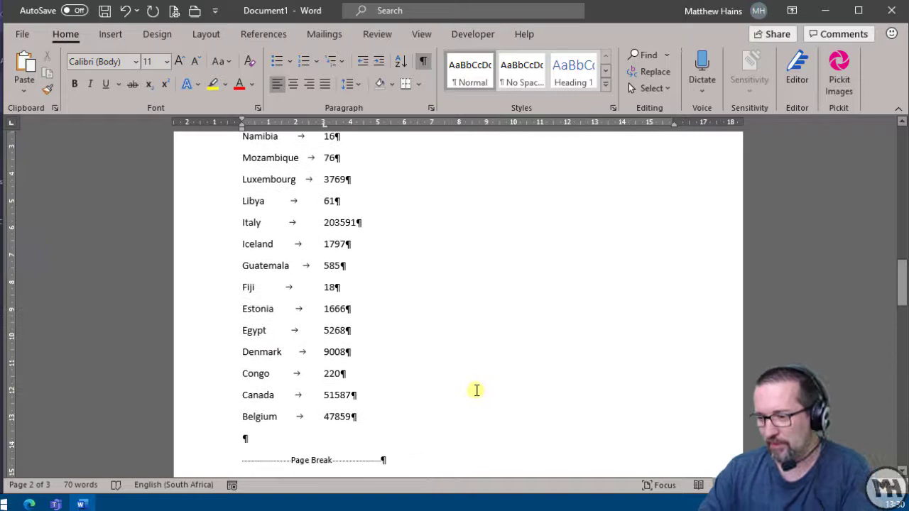
{"action": "scroll", "coordinate": [438, 398], "scroll_direction": "up", "scroll_amount": 1}
{"action": "scroll", "coordinate": [438, 398], "scroll_direction": "up", "scroll_amount": 3}
Step: Select the whole country list from Sweden down to the last row
{"action": "left_click", "coordinate": [260, 210]}
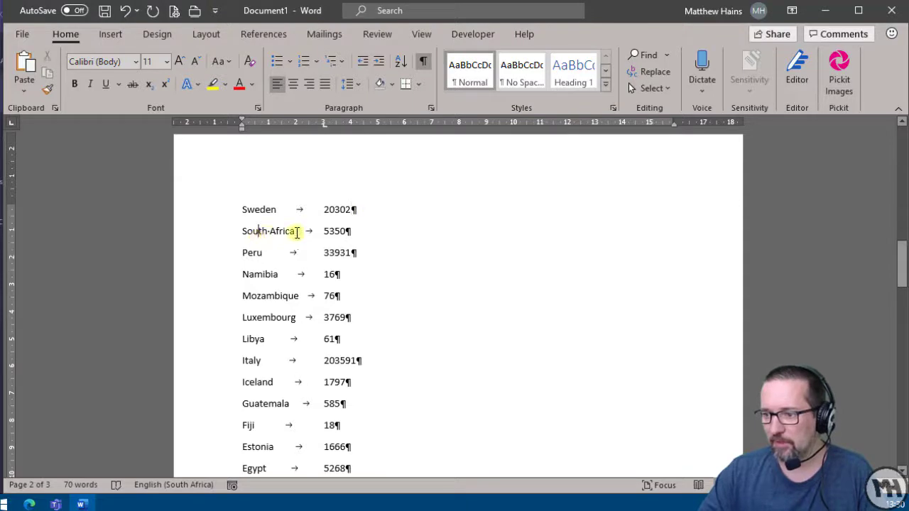
{"action": "left_click", "coordinate": [325, 231]}
{"action": "left_click", "coordinate": [247, 252]}
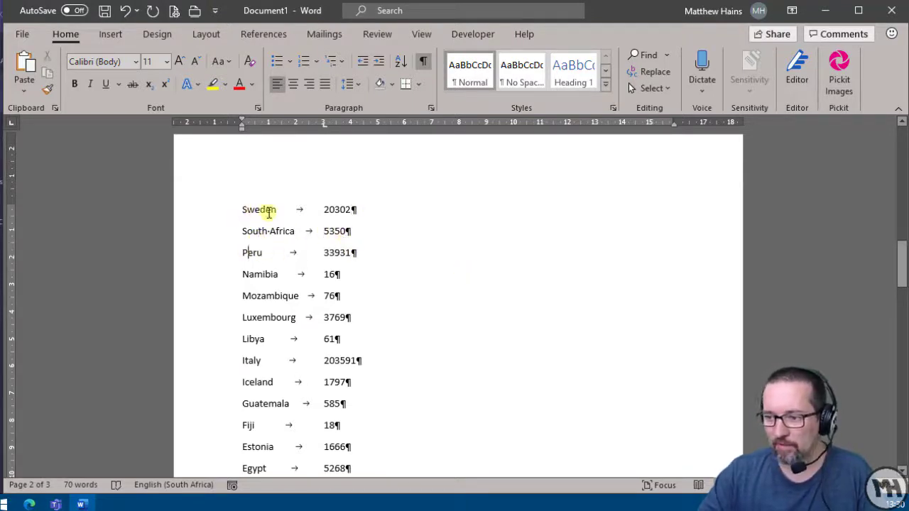
{"action": "left_click_drag", "start_coordinate": [266, 211], "coordinate": [360, 417]}
Step: Turn off Show/Hide ¶ so the formatting marks are hidden again
{"action": "left_click", "coordinate": [422, 61]}
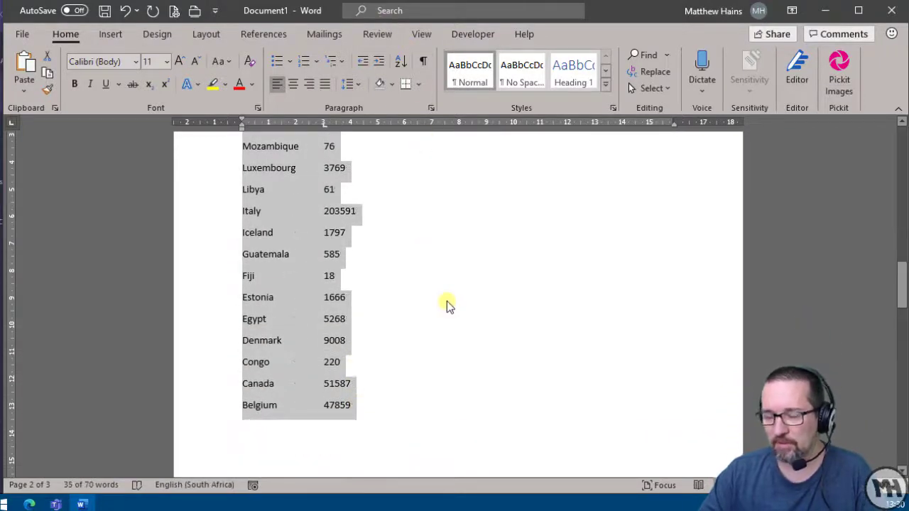
{"action": "scroll", "coordinate": [452, 327], "scroll_direction": "up", "scroll_amount": 3}
{"action": "scroll", "coordinate": [441, 337], "scroll_direction": "up", "scroll_amount": 3, "text": "ctrl"}
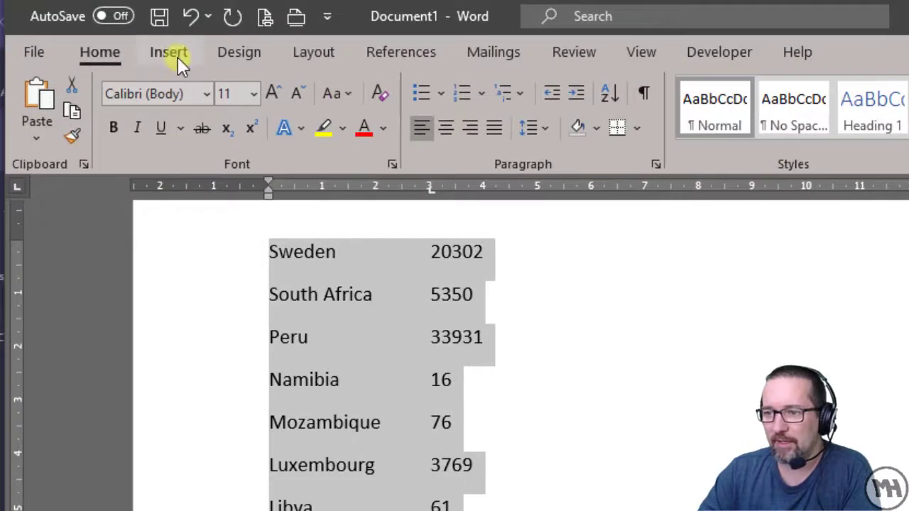
Step: Open Insert > Table > Convert Text to Table with 2 columns and Tabs, moving the dialog aside
{"action": "left_click", "coordinate": [178, 57]}
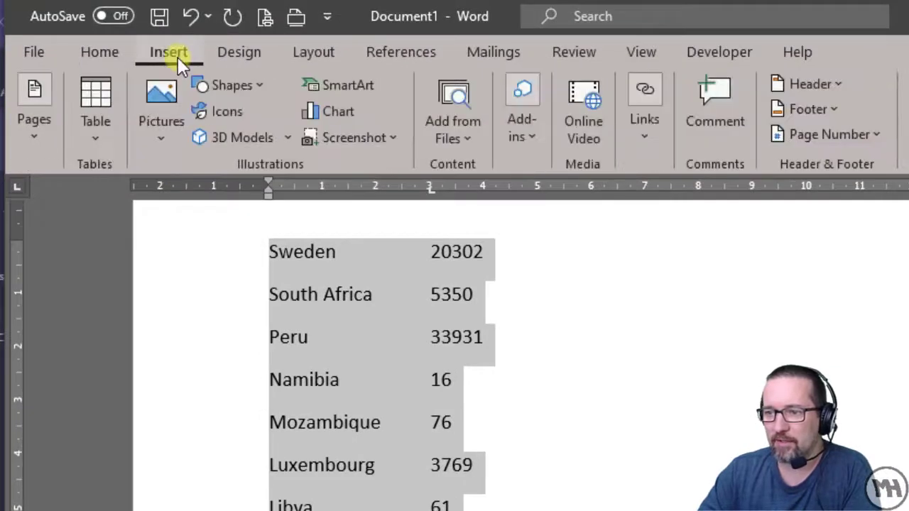
{"action": "left_click", "coordinate": [95, 143]}
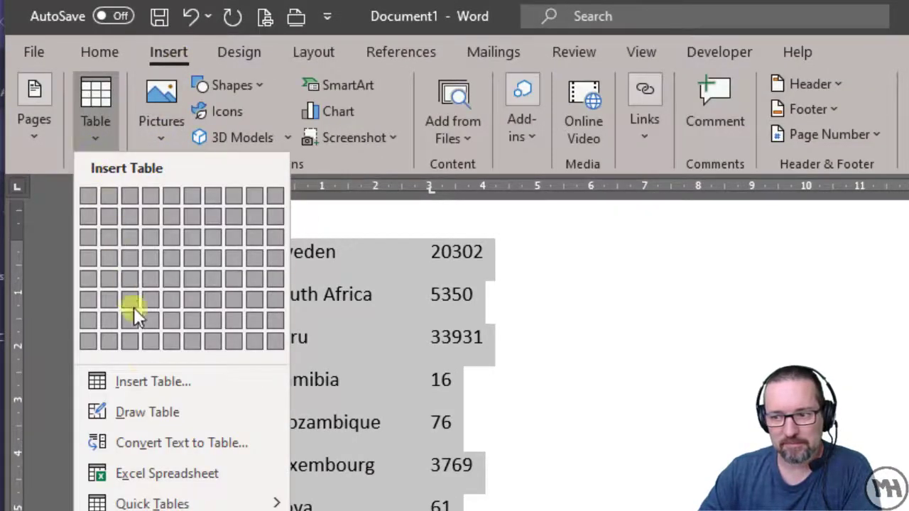
{"action": "left_click", "coordinate": [150, 442]}
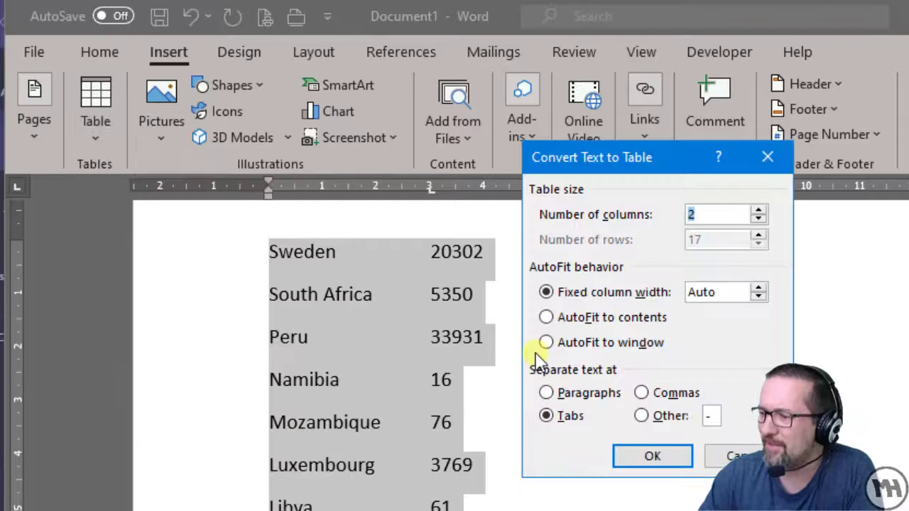
{"action": "left_click_drag", "start_coordinate": [669, 155], "coordinate": [686, 66]}
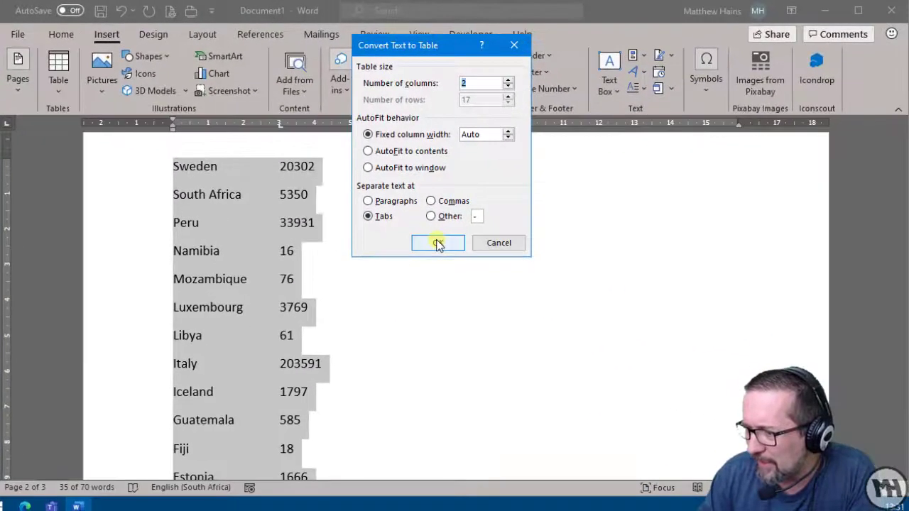
Step: Convert the list into a 2-column, 17-row table, widen the country column and narrow the table
{"action": "left_click", "coordinate": [670, 367]}
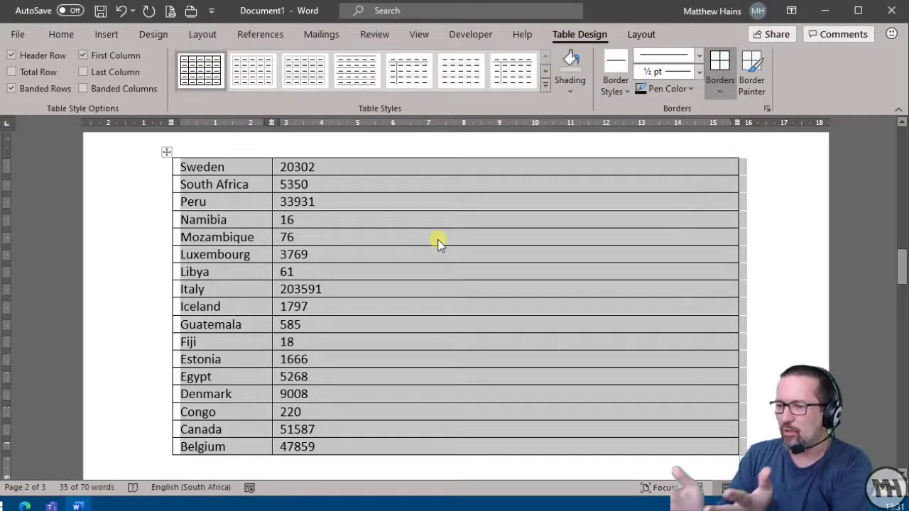
{"action": "left_click", "coordinate": [423, 235]}
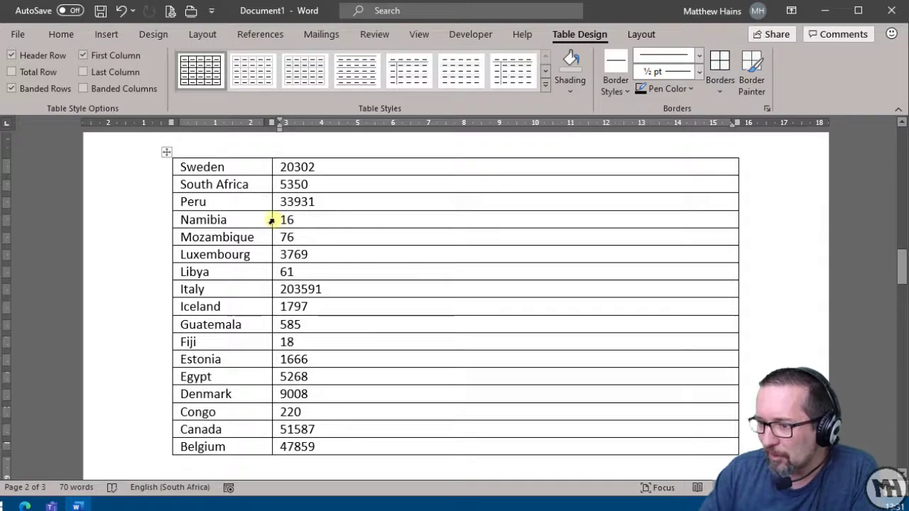
{"action": "left_click_drag", "start_coordinate": [272, 222], "coordinate": [350, 213]}
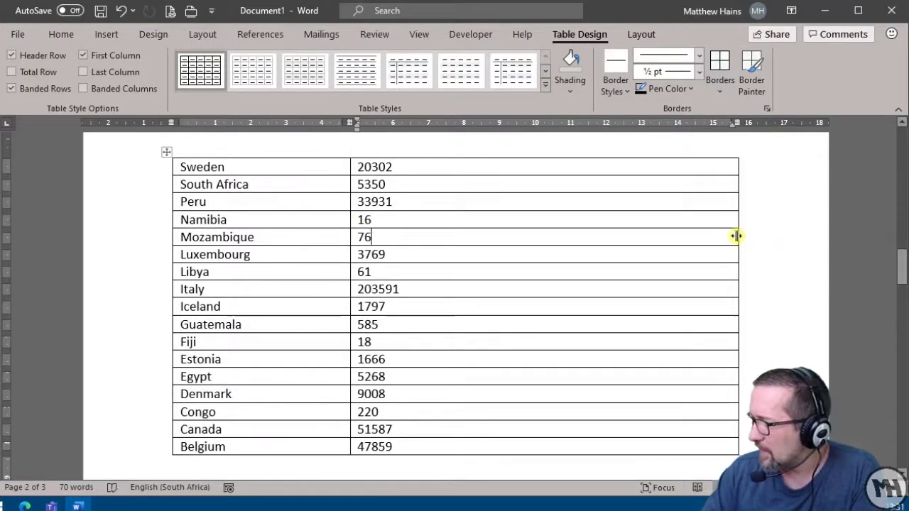
{"action": "left_click_drag", "start_coordinate": [738, 235], "coordinate": [459, 246]}
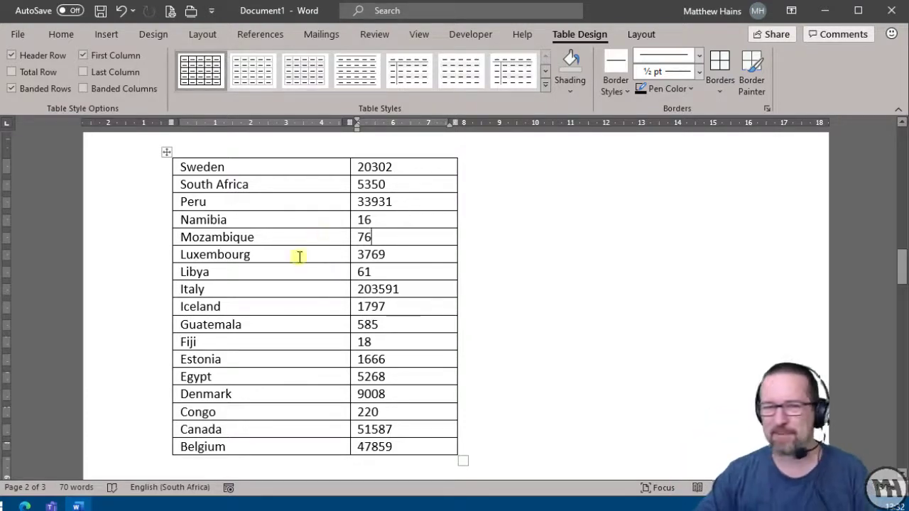
{"action": "scroll", "coordinate": [565, 370], "scroll_direction": "down", "scroll_amount": 1}
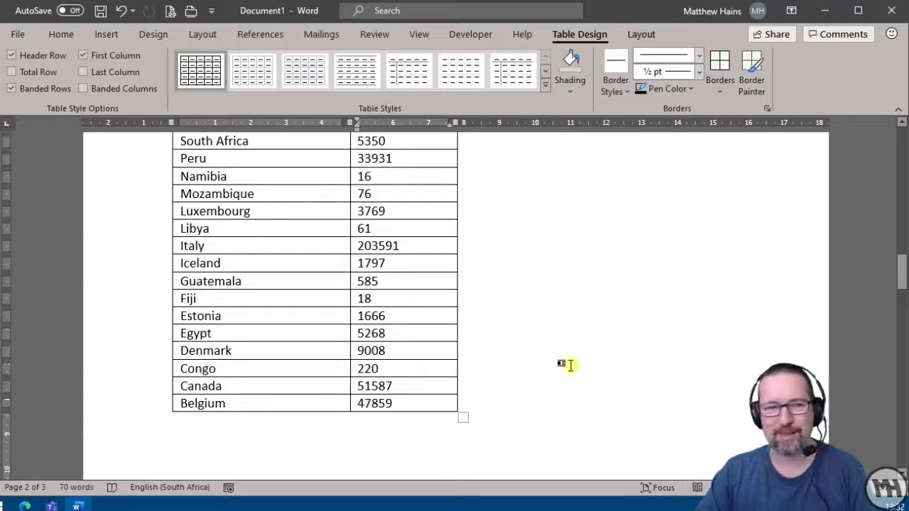
{"action": "scroll", "coordinate": [567, 368], "scroll_direction": "up", "scroll_amount": 1}
Step: Select the entire country table with the Alt+J, L, K, T shortcut
{"action": "key", "text": "alt+j"}
{"action": "key", "text": "l"}
{"action": "key", "text": "k"}
{"action": "key", "text": "t"}
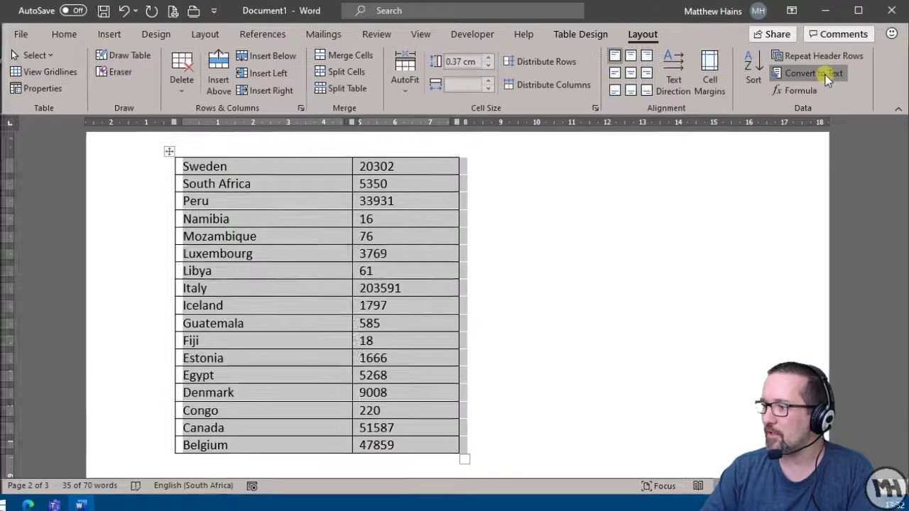
Step: Convert the table back to tab-separated text and deselect the result
{"action": "left_click", "coordinate": [764, 127]}
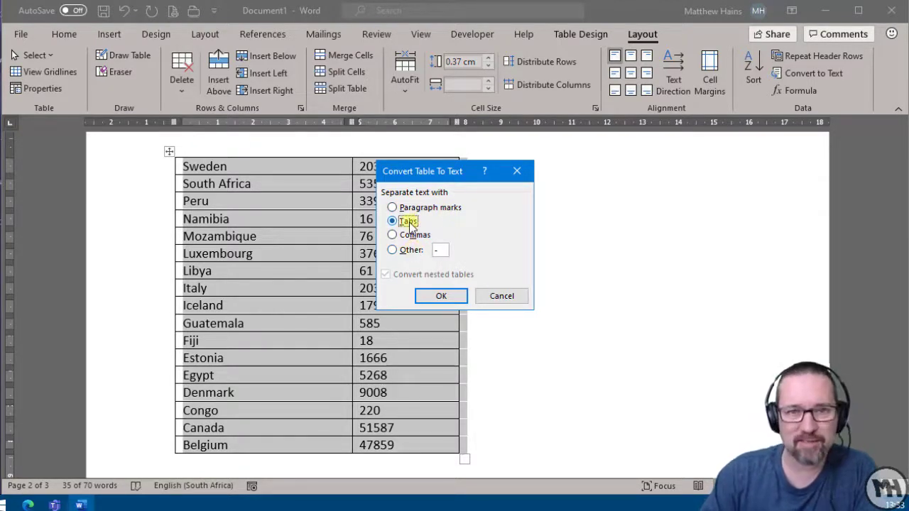
{"action": "left_click", "coordinate": [446, 297]}
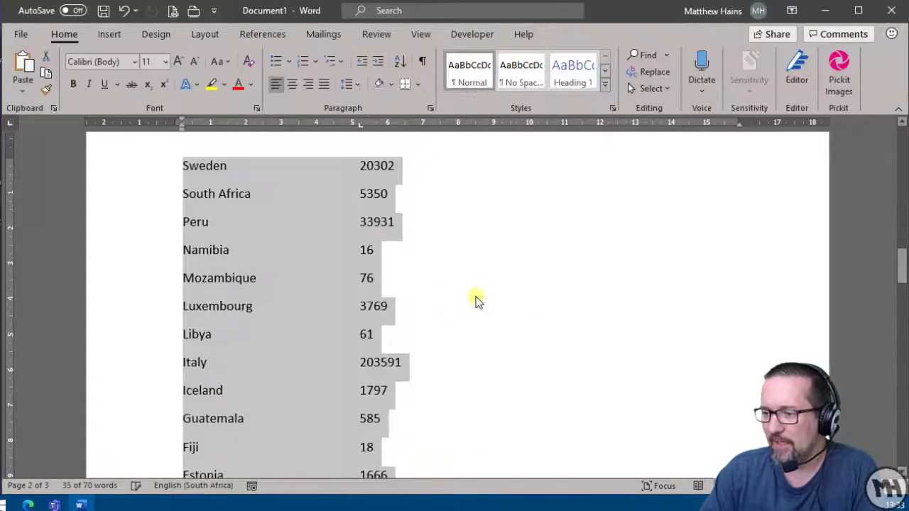
{"action": "left_click", "coordinate": [541, 297]}
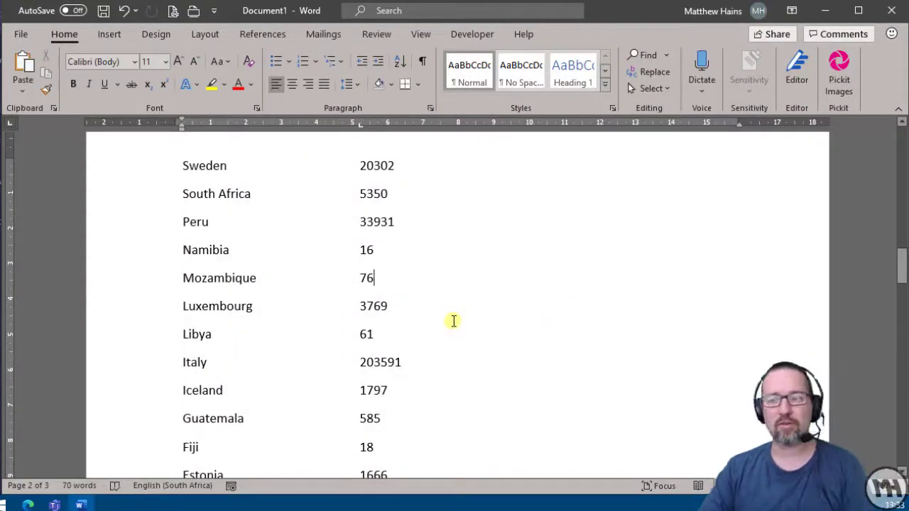
{"action": "scroll", "coordinate": [452, 320], "scroll_direction": "down", "scroll_amount": 3}
{"action": "scroll", "coordinate": [453, 321], "scroll_direction": "down", "scroll_amount": 3, "text": "ctrl"}
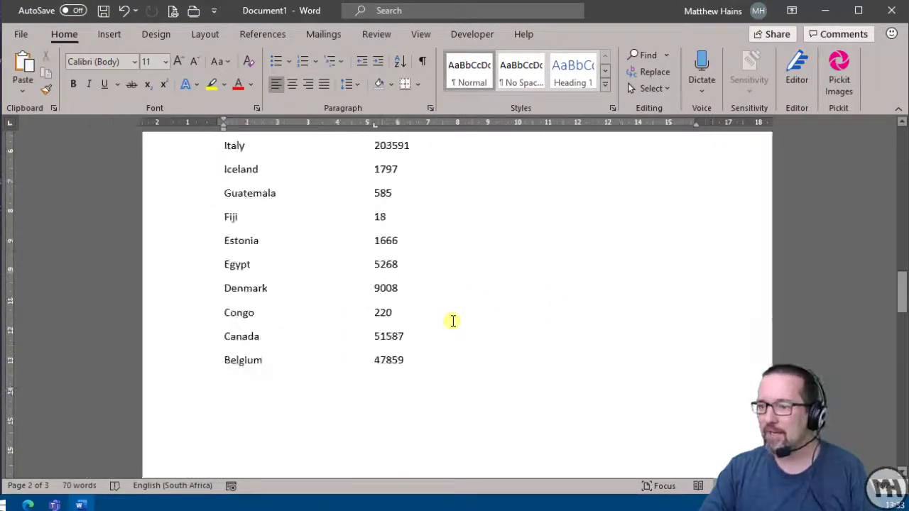